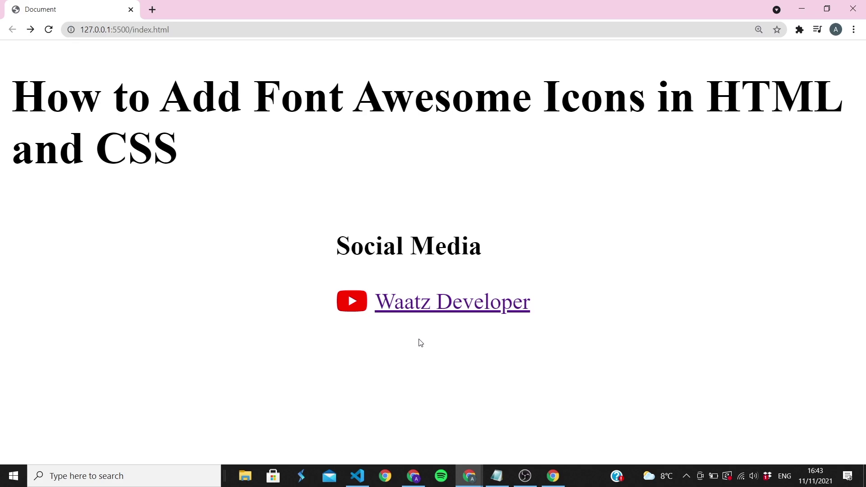
- Search Google for 'font awesome icons' in a new browser tab
left_click(154, 10)
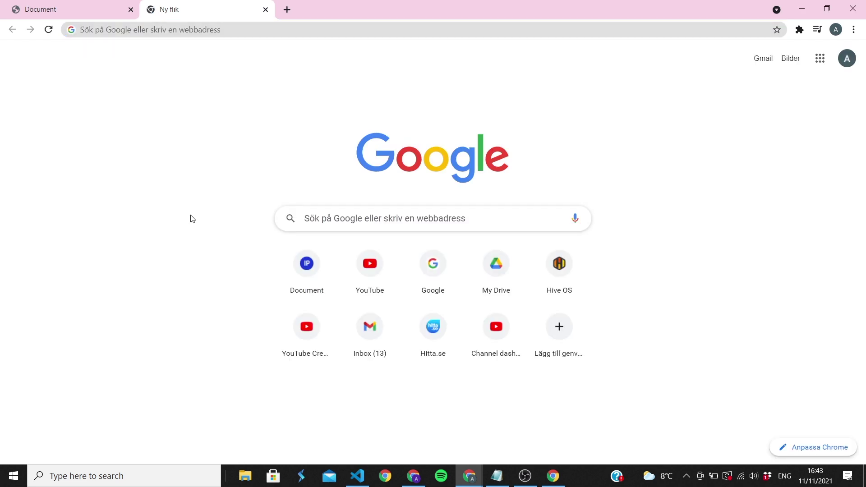
left_click(338, 218)
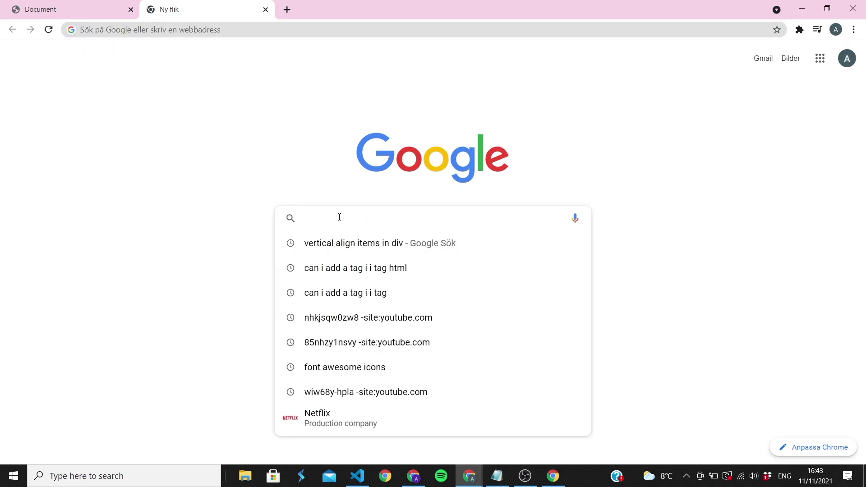
type("font ")
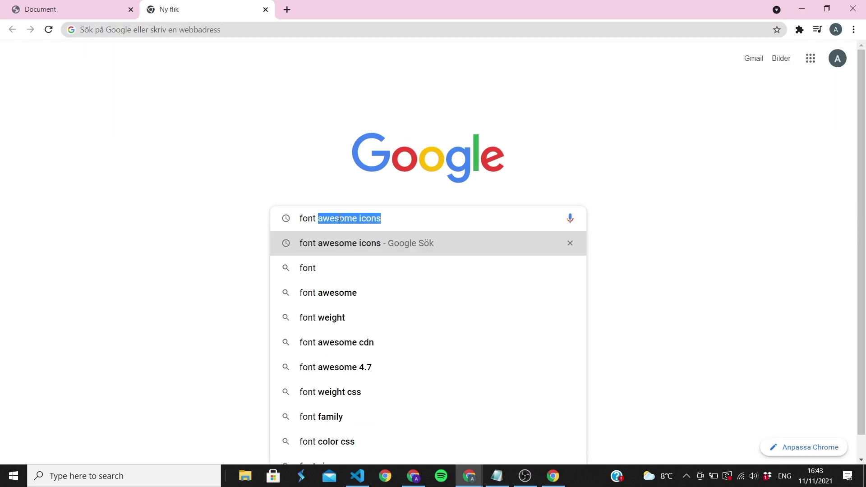
type("aw")
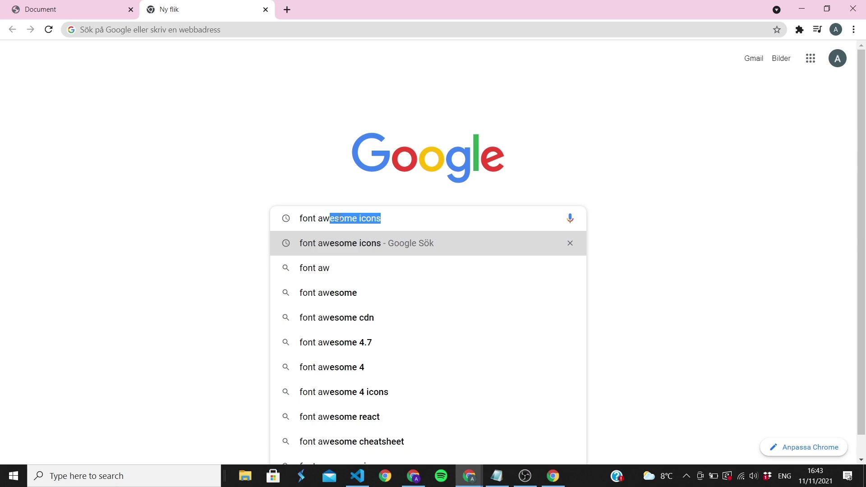
key("Return")
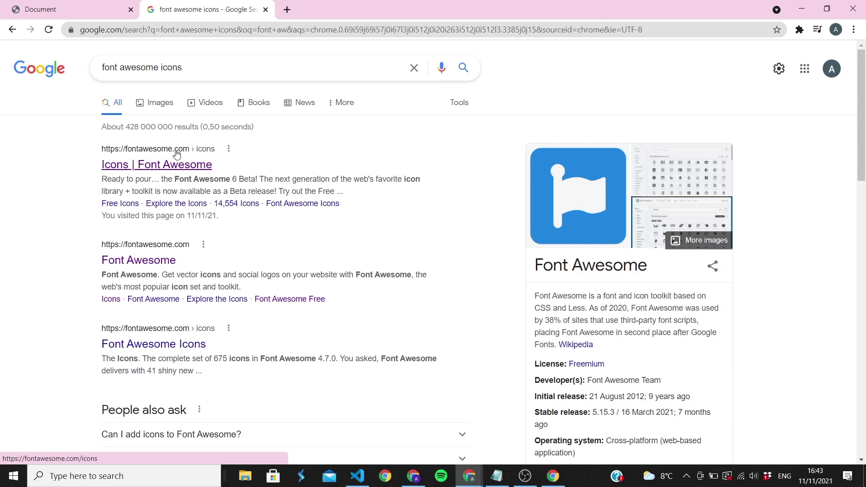
- Open the Icons | Font Awesome result and begin the free signup with an email address
left_click(148, 166)
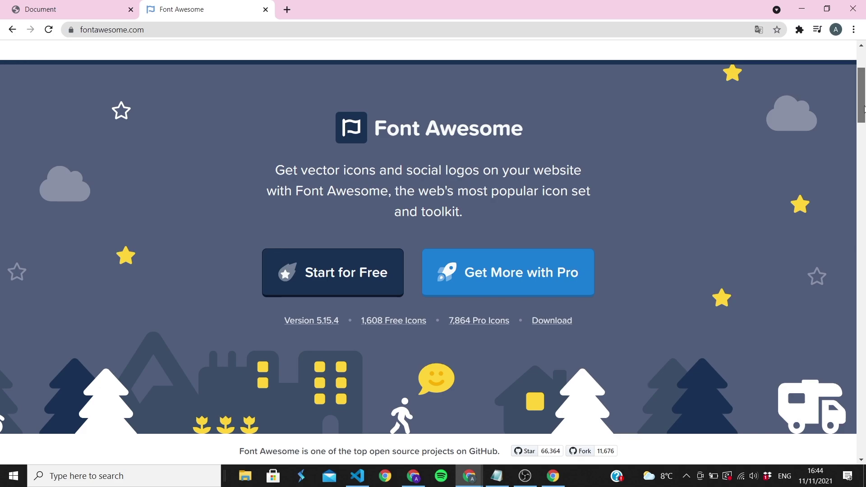
left_click_drag(861, 105, 861, 107)
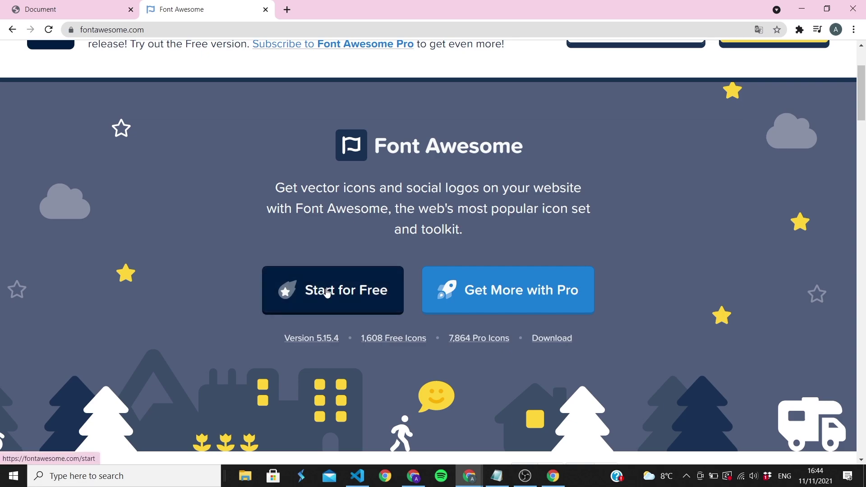
left_click(332, 299)
left_click(216, 312)
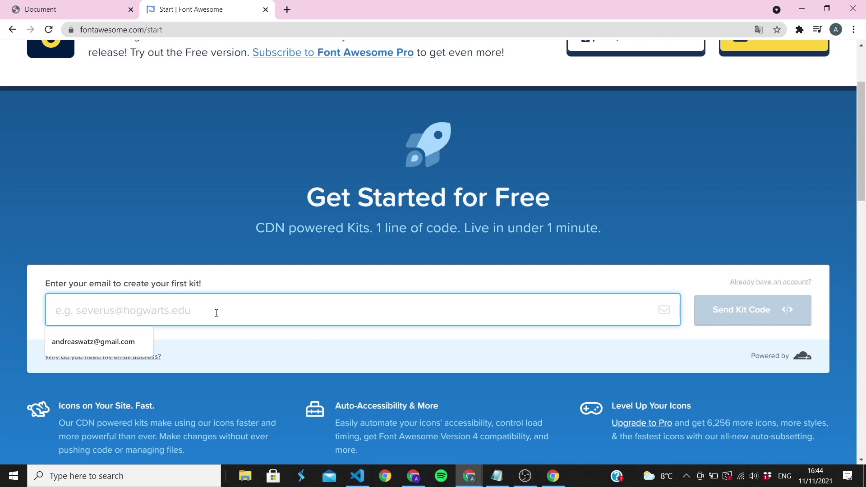
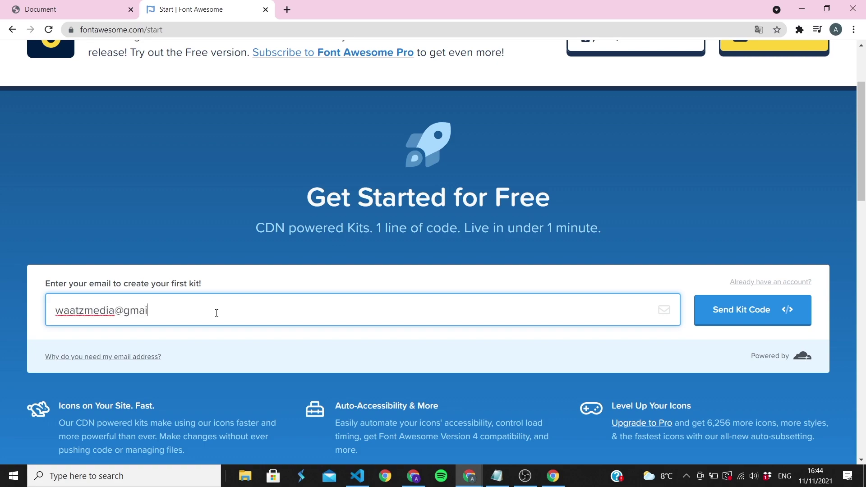
- Send the kit code, confirm the Font Awesome email and set the account password
left_click(744, 317)
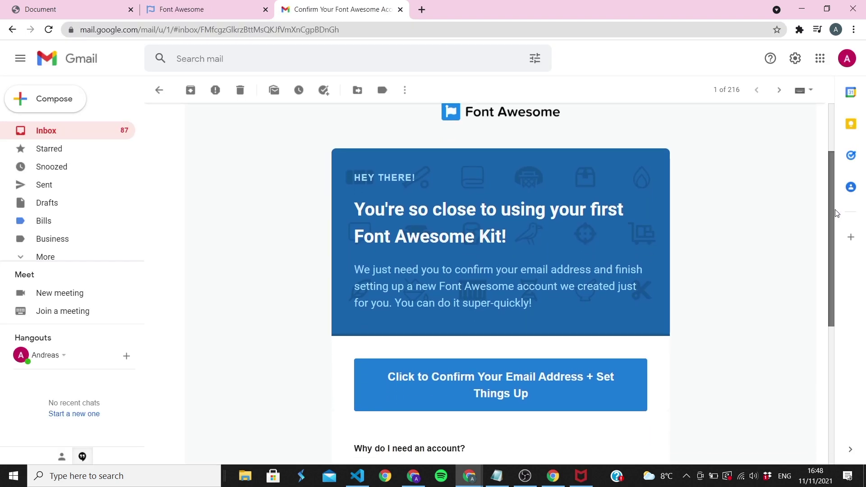
scroll(836, 213, "down", 1)
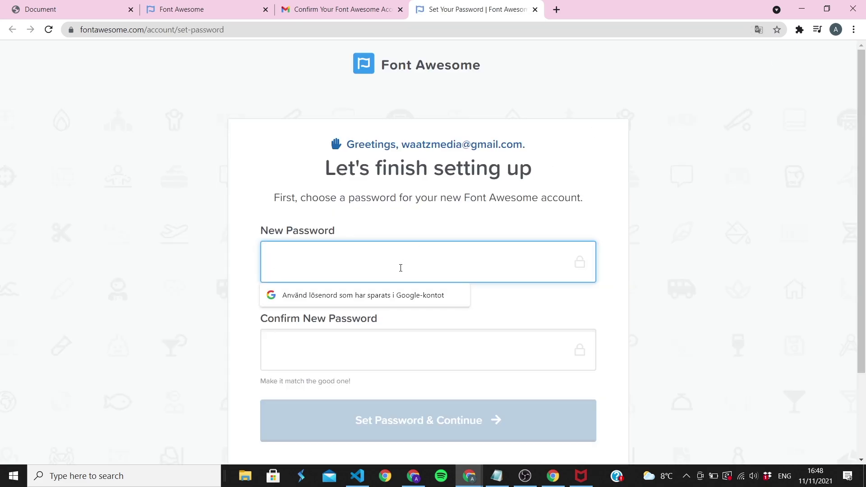
type("password")
left_click(427, 349)
type("password")
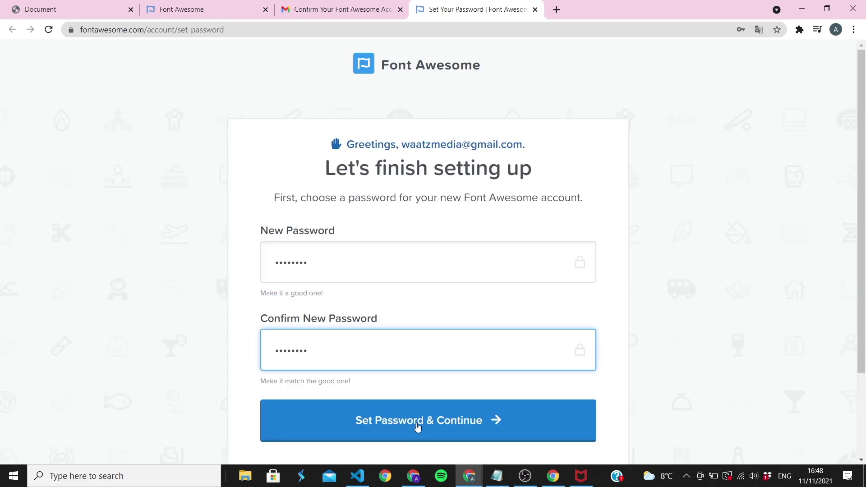
left_click(417, 424)
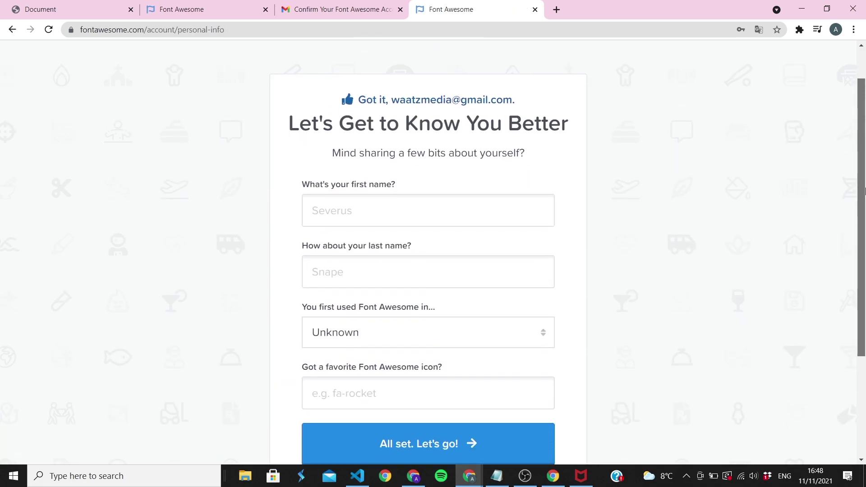
scroll(434, 271, "down", 1)
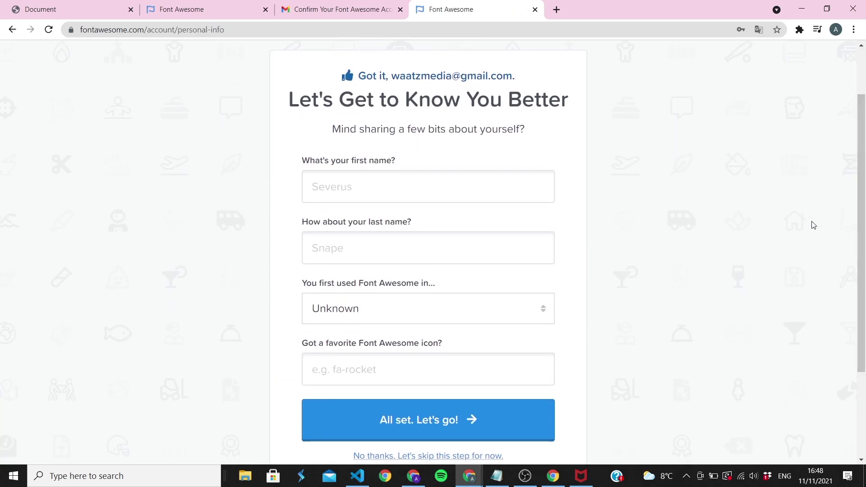
scroll(814, 226, "down", 1)
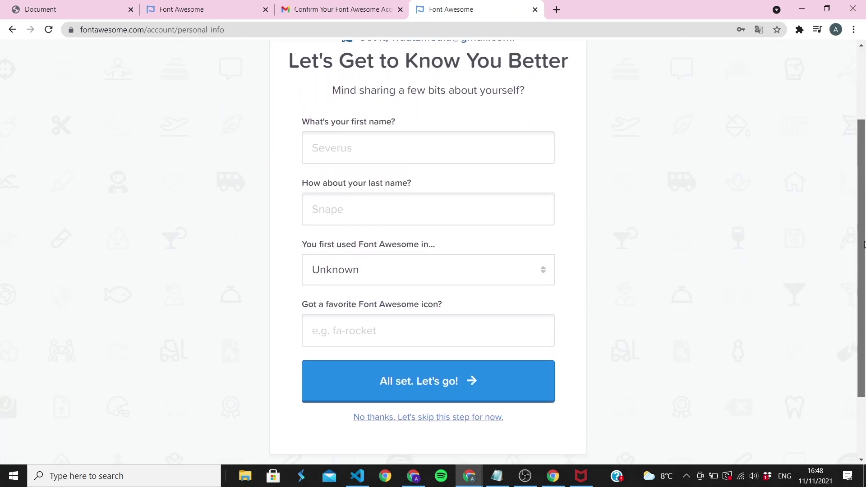
- Open the new kit, copy its embed script code and view the example HTML placement
left_click(409, 386)
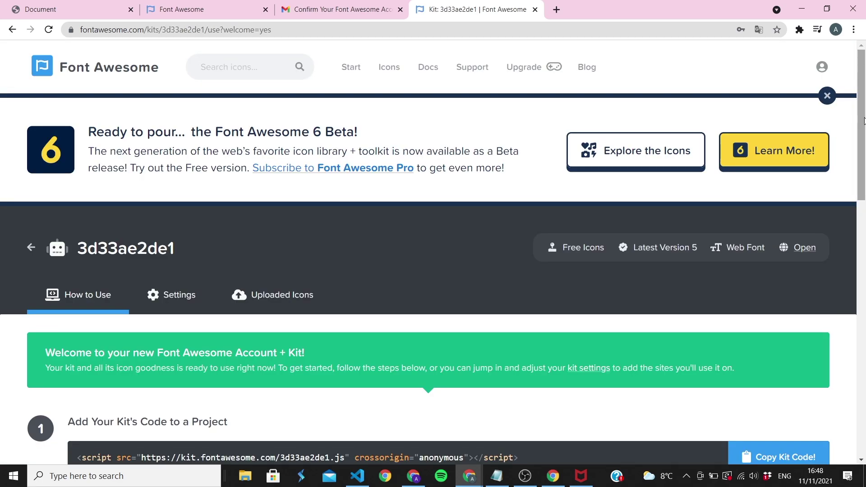
scroll(409, 267, "down", 4)
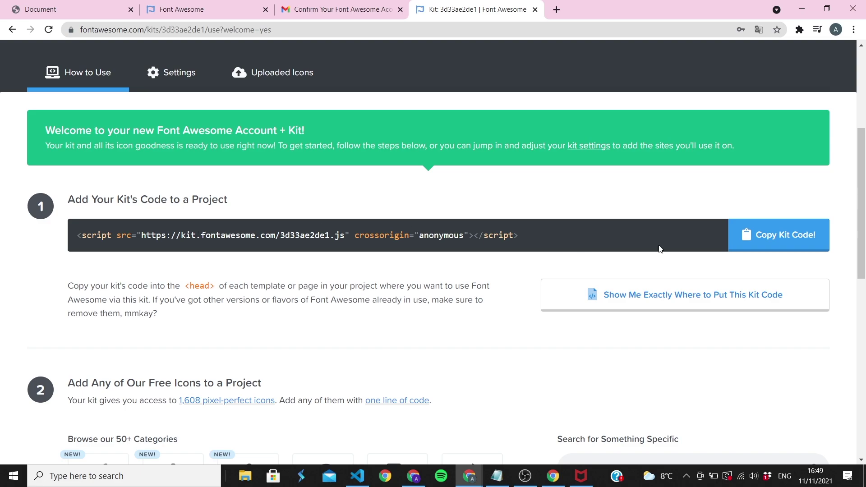
left_click(778, 235)
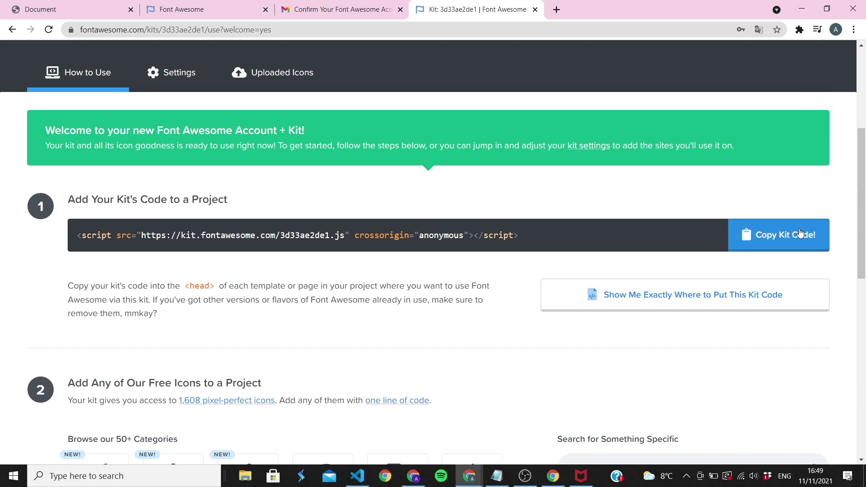
scroll(779, 235, "down", 1)
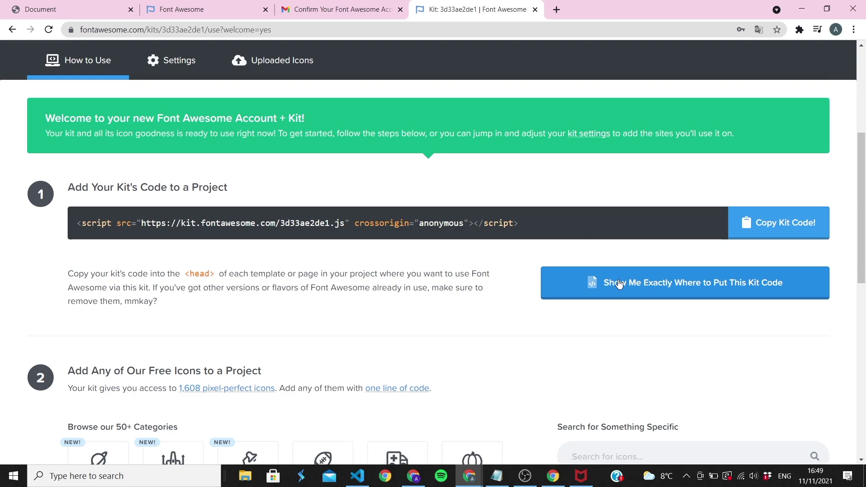
left_click(620, 278)
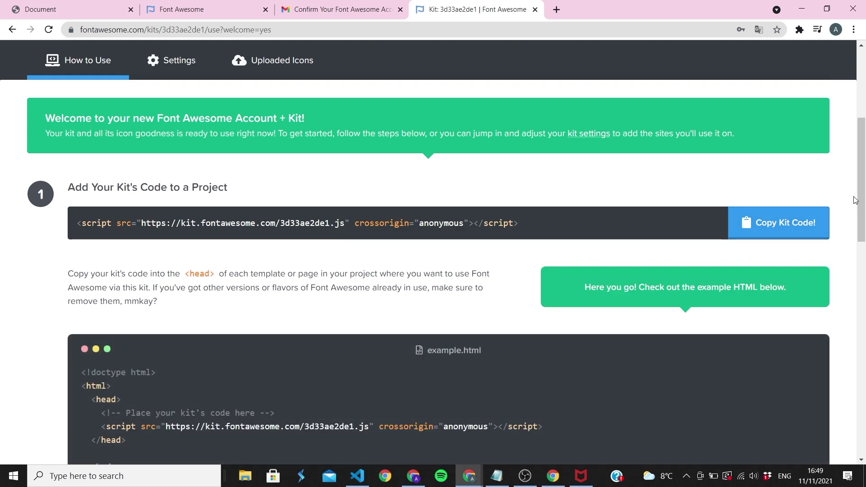
scroll(820, 242, "down", 2)
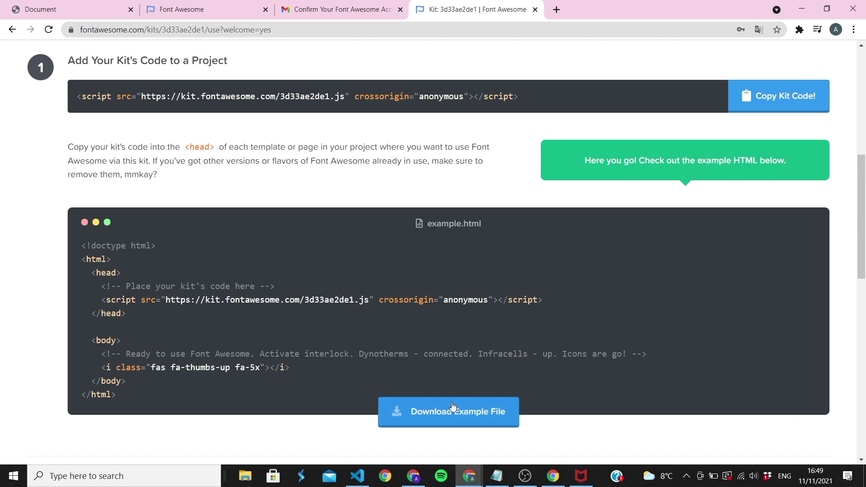
- Paste the kit script tag below the viewport meta line in index.html and save
left_click(358, 477)
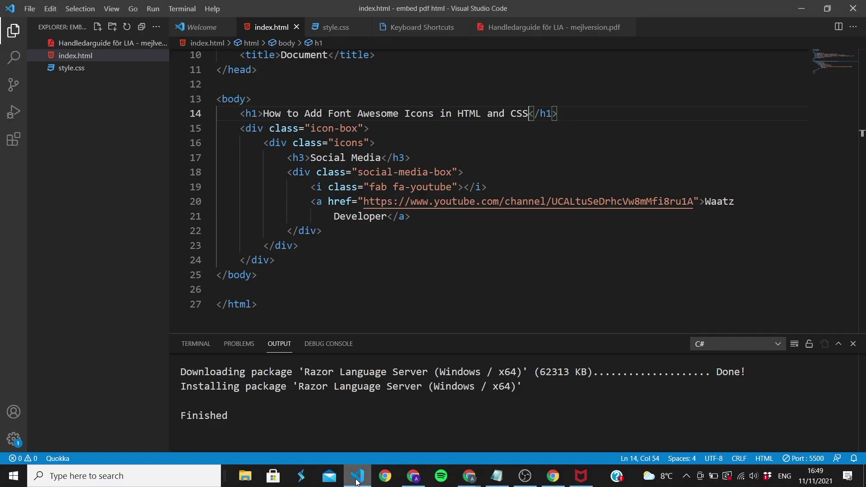
scroll(433, 204, "up", 3)
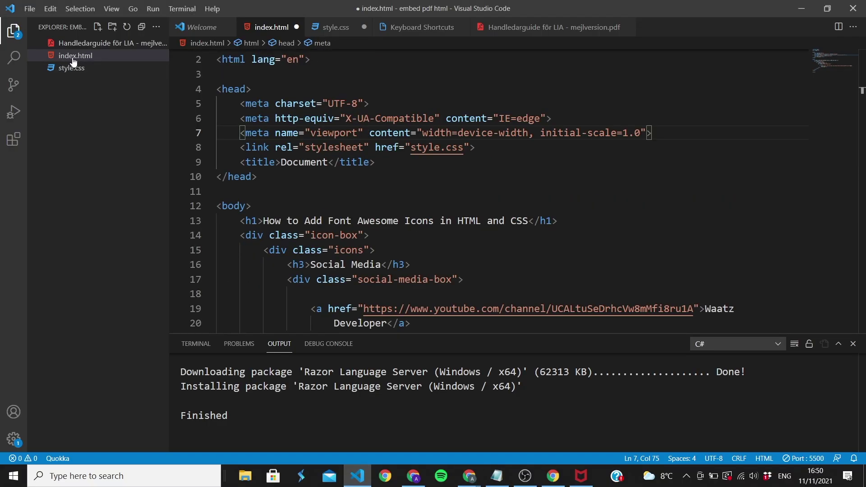
left_click(74, 58)
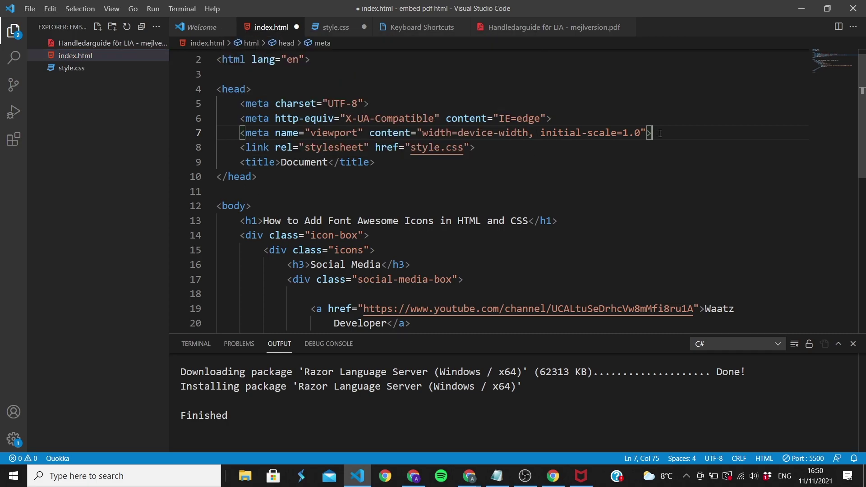
key("Return")
key("ctrl+v")
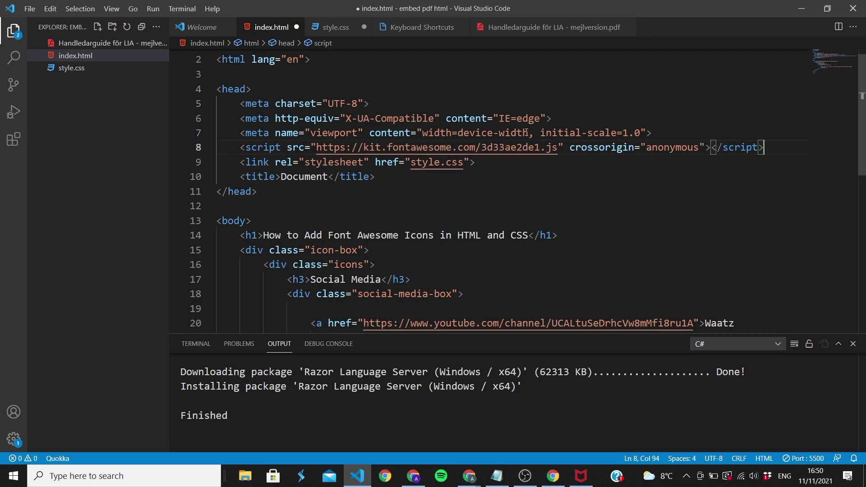
key("ctrl+s")
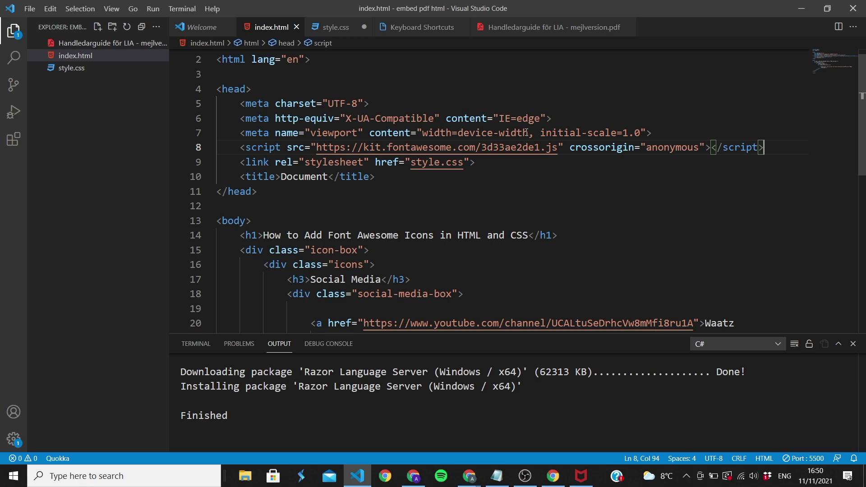
- Back in Chrome, show the Font Awesome icon gallery filtered to free icons
key("alt+Tab")
scroll(433, 243, "up", 5)
scroll(433, 244, "up", 5)
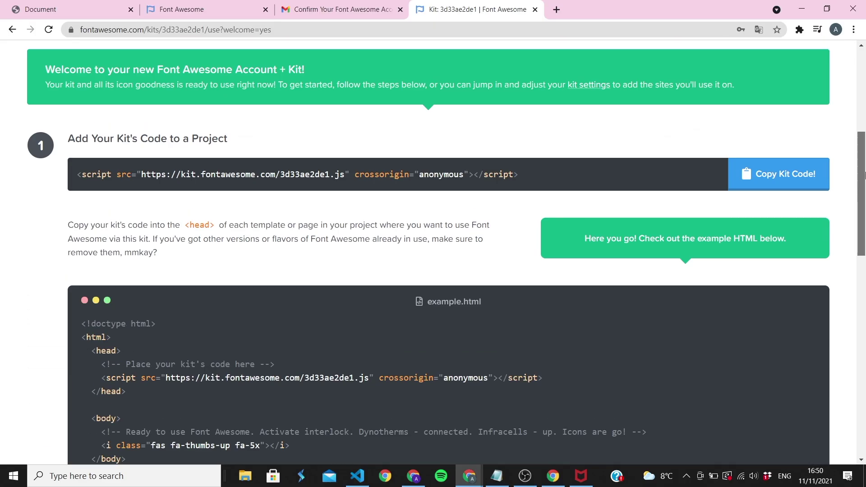
scroll(433, 243, "up", 4)
scroll(433, 244, "up", 4)
scroll(433, 244, "up", 3)
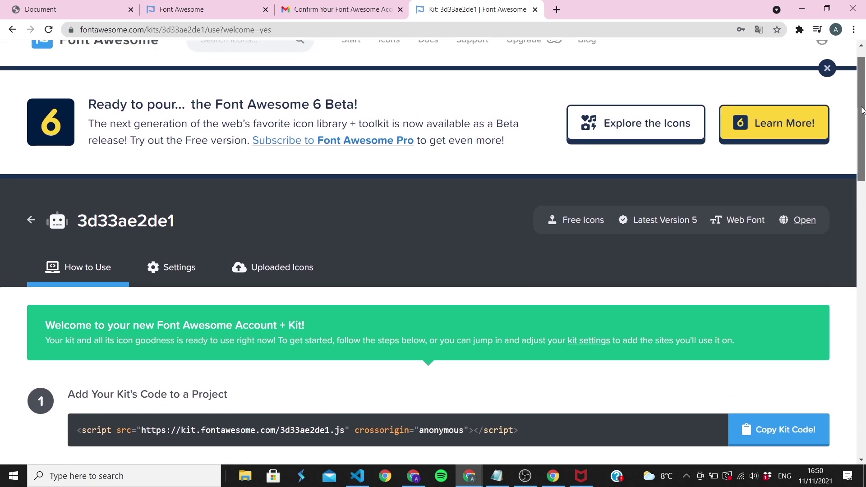
scroll(433, 244, "up", 2)
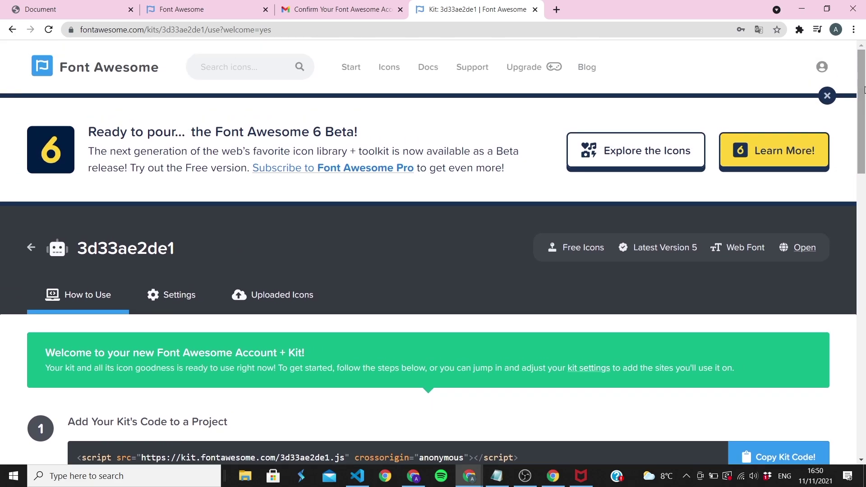
left_click(389, 67)
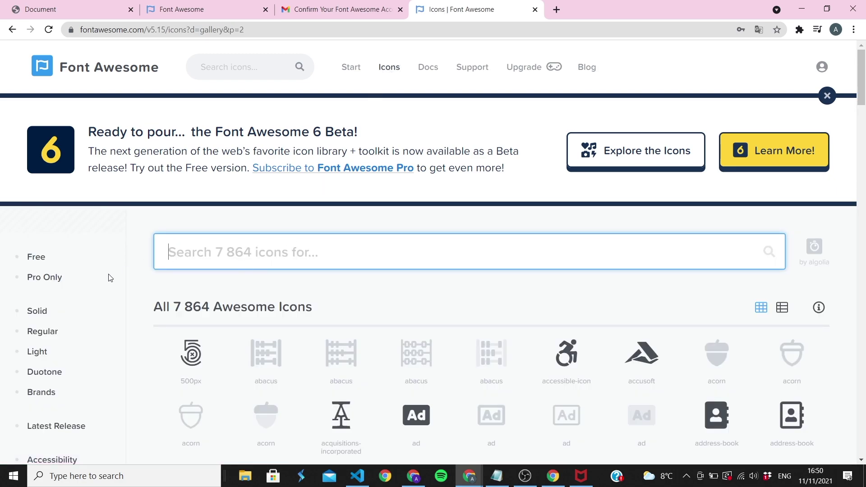
left_click(36, 259)
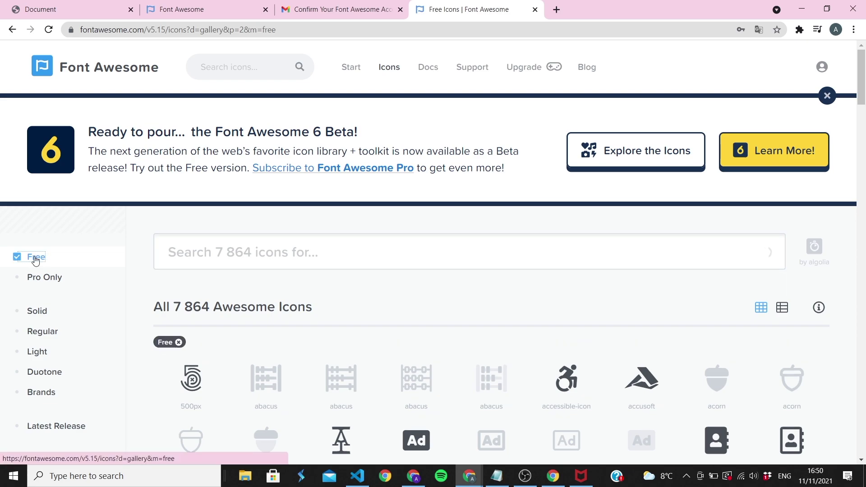
left_click(236, 251)
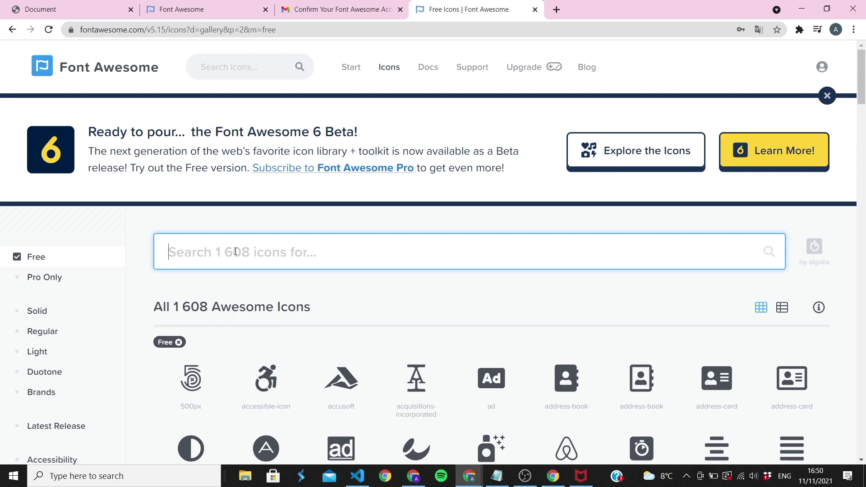
type("you")
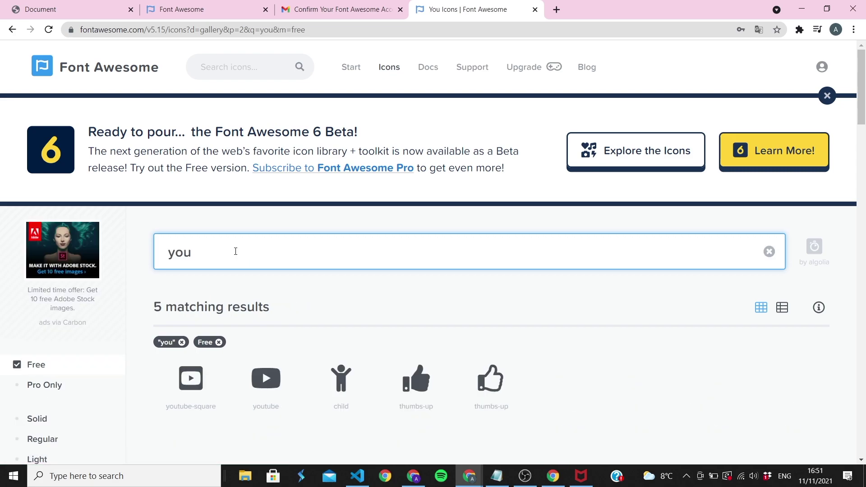
- Open the youtube brand icon page and copy its 'fab fa-youtube' HTML snippet
left_click(263, 380)
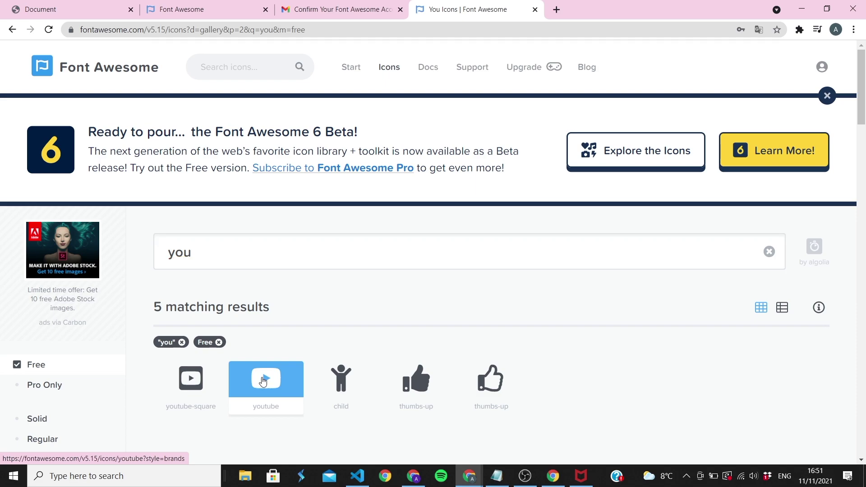
scroll(446, 323, "up", 1)
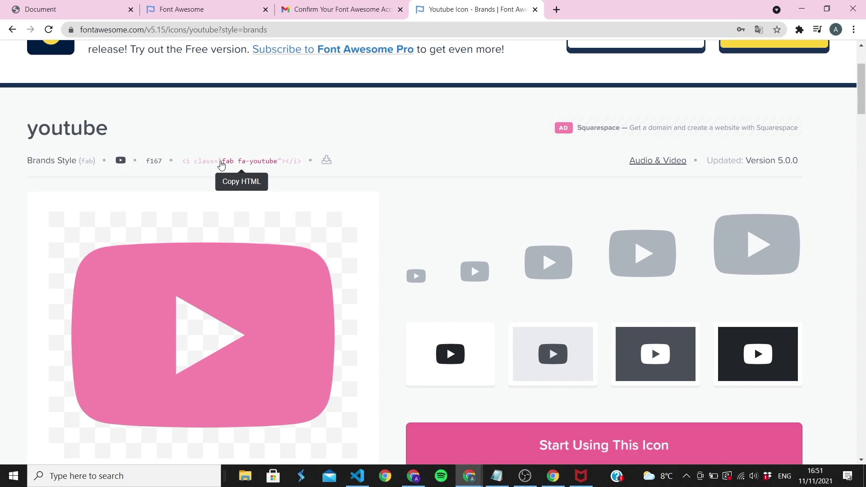
left_click(222, 165)
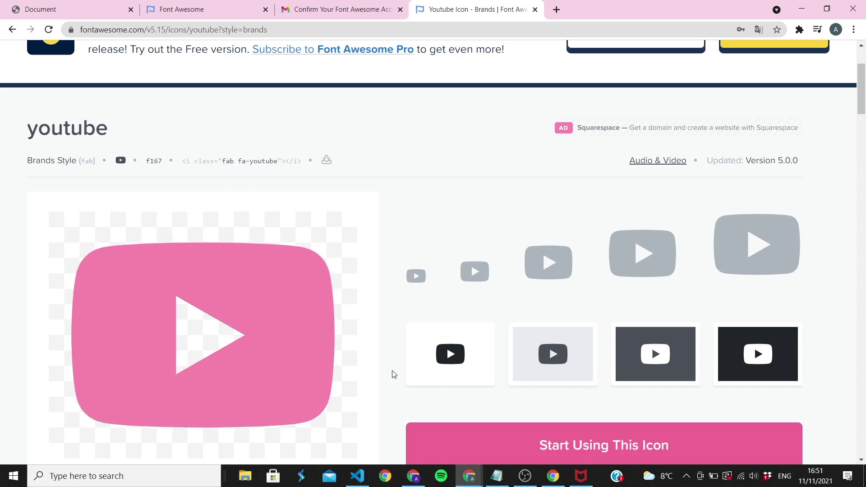
- Paste the youtube icon element, indented, onto empty line 19 of index.html
left_click(357, 476)
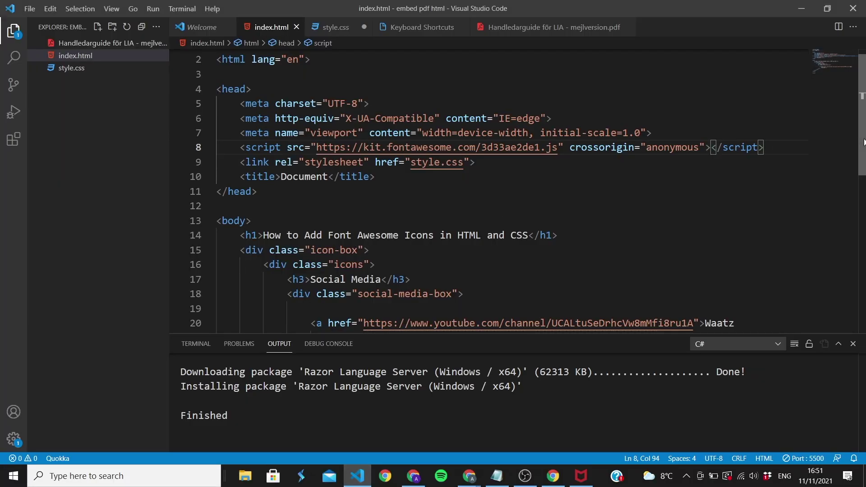
left_click_drag(862, 142, 863, 143)
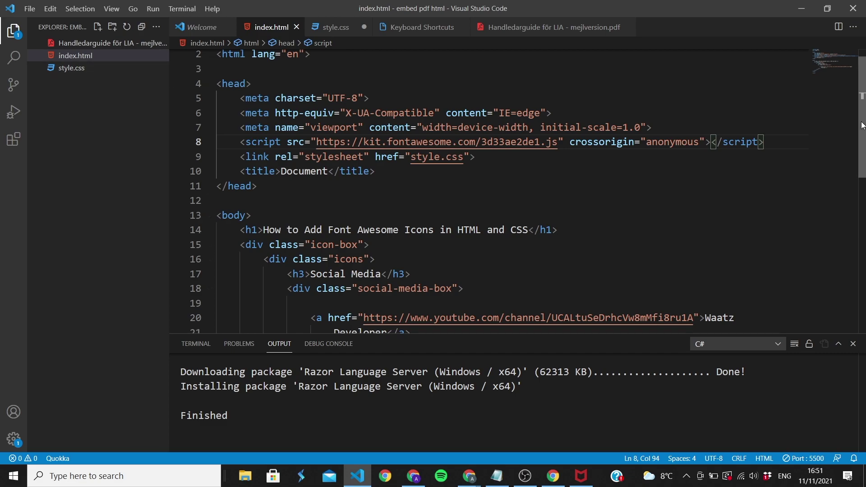
left_click_drag(861, 119, 861, 129)
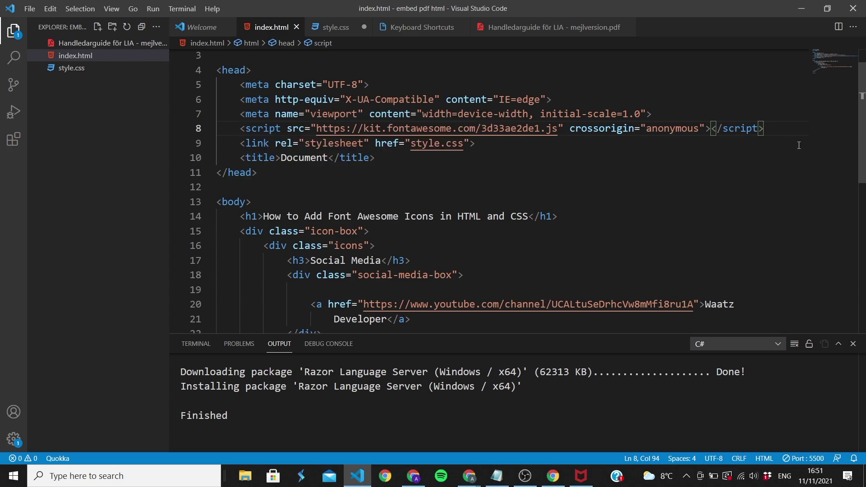
scroll(608, 203, "down", 2)
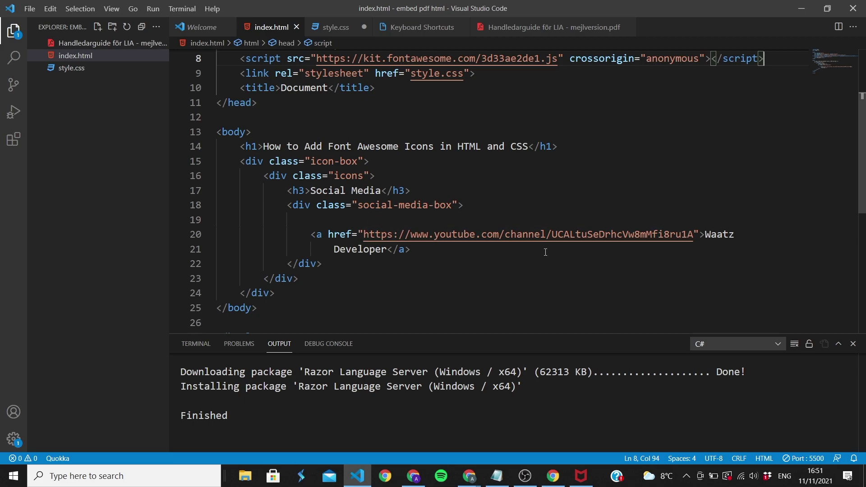
left_click(319, 220)
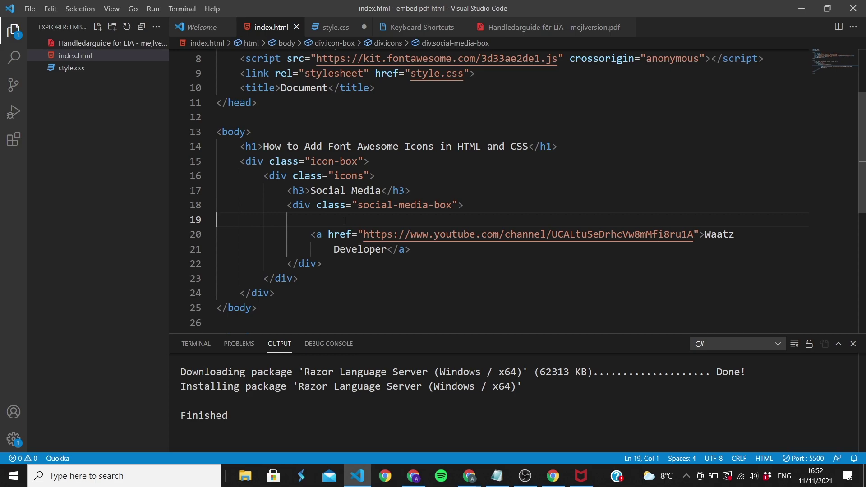
key("Tab")
key("Tab")
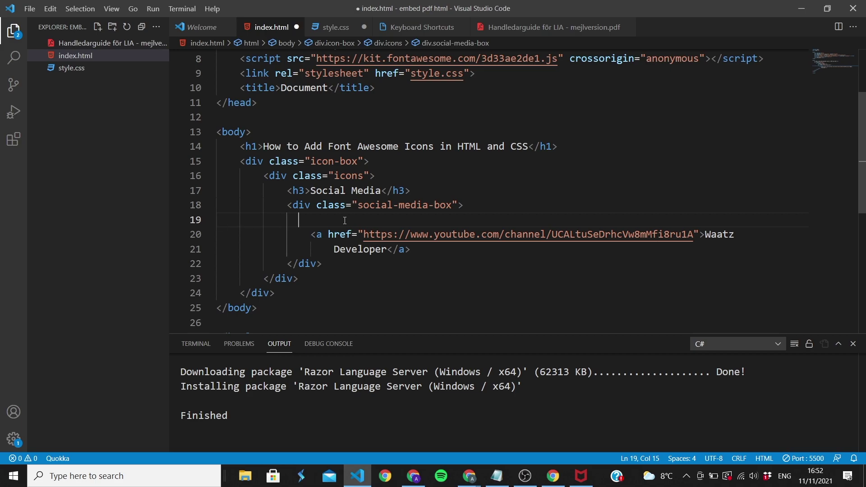
key("ctrl+v")
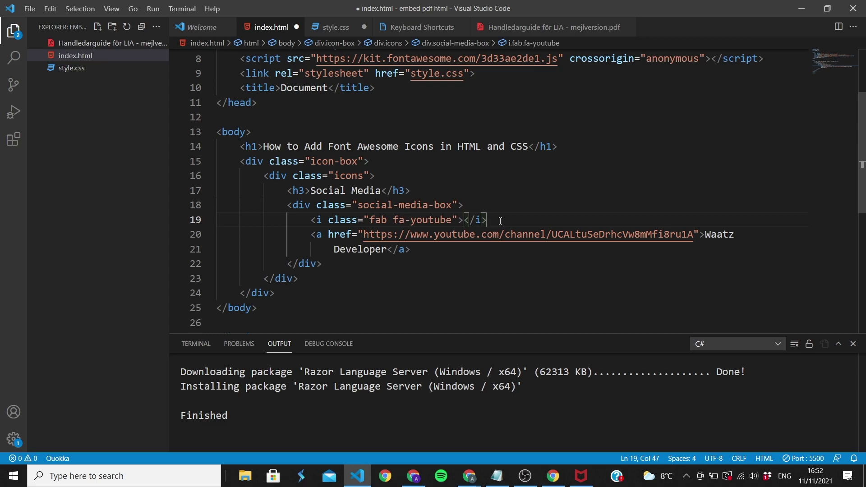
- Save index.html and all open files, then view the page in the browser
key("ctrl+s")
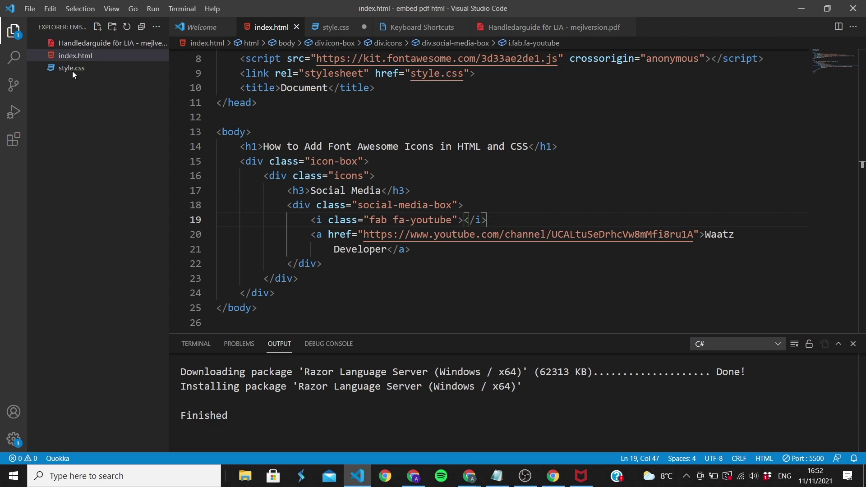
left_click(29, 11)
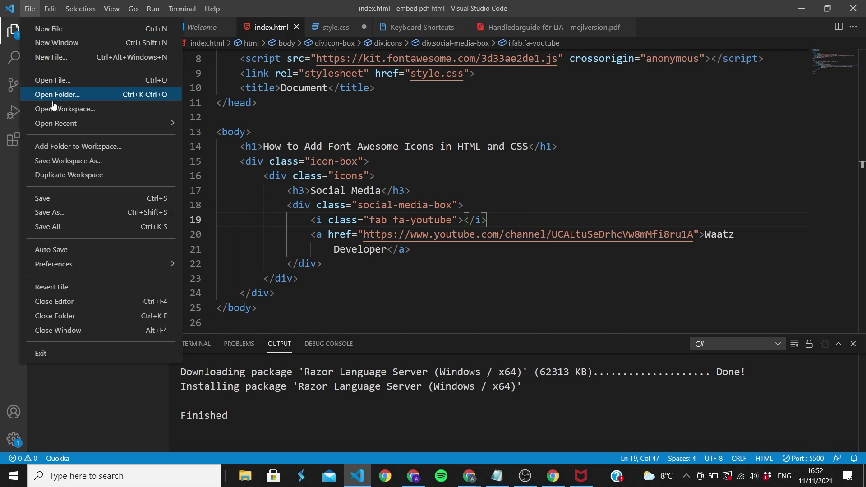
left_click(49, 226)
key("alt+Tab")
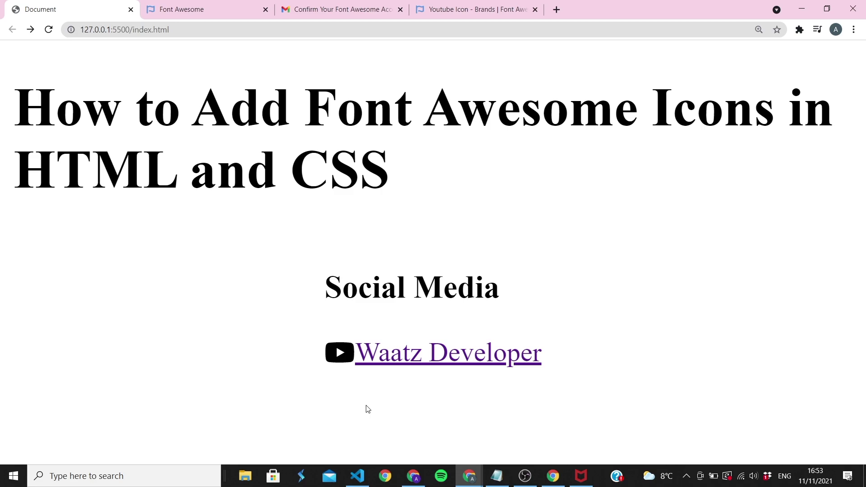
- After viewing the black YouTube icon, return to Visual Studio Code showing index.html
left_click(357, 476)
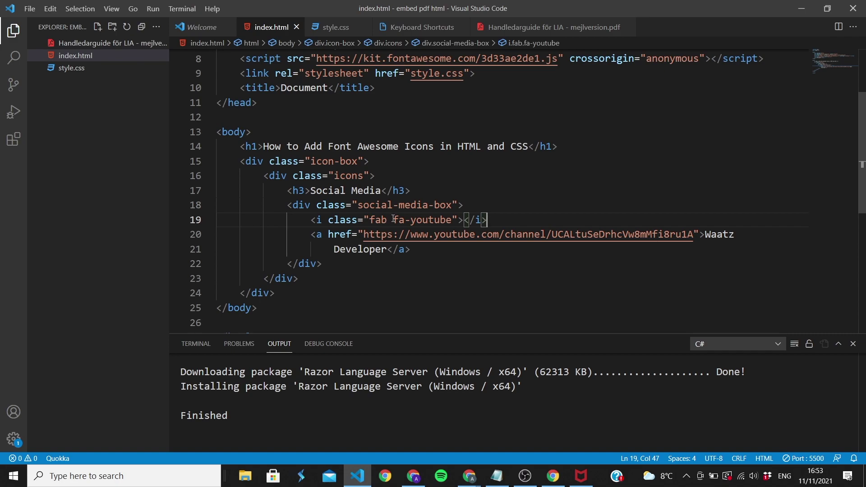
- Add '.fa-youtube { color: red; }' to style.css, save, and check the icon in Chrome
left_click_drag(392, 219, 453, 219)
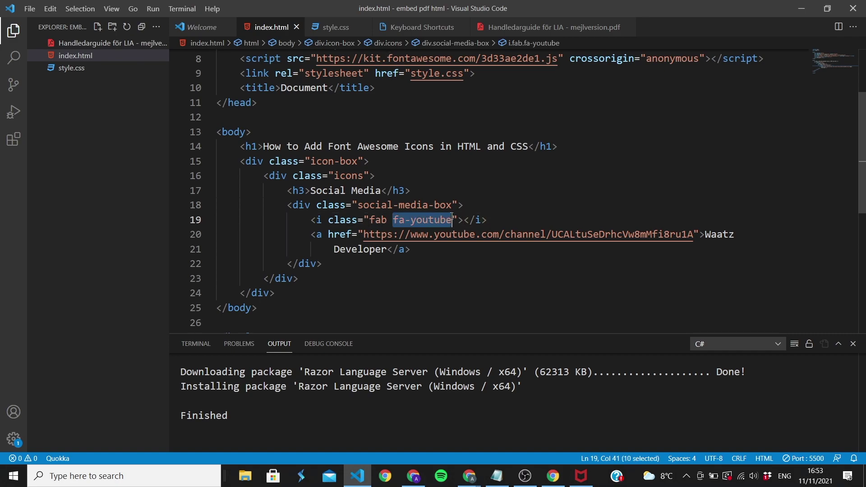
left_click(71, 67)
left_click(240, 217)
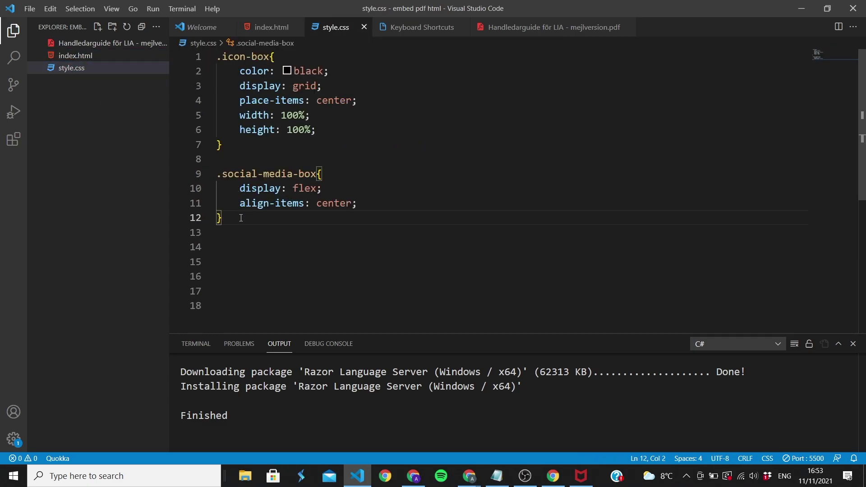
key("Return")
key("Return")
type(".")
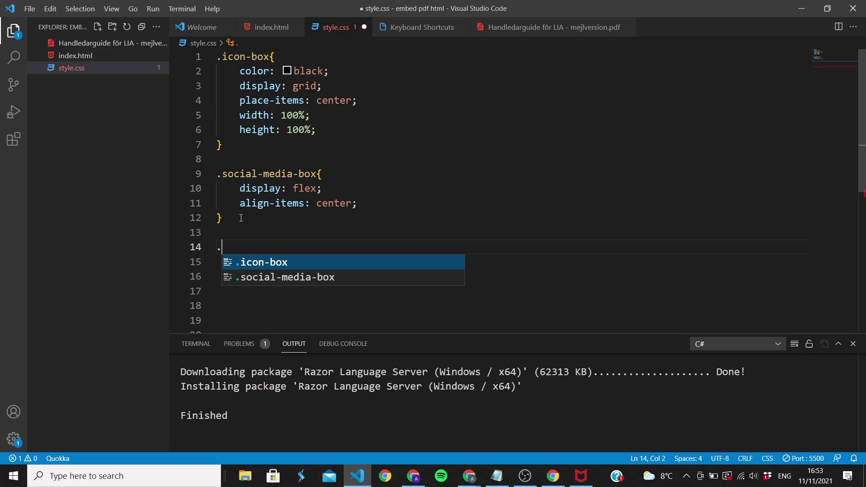
type("fa-youtube")
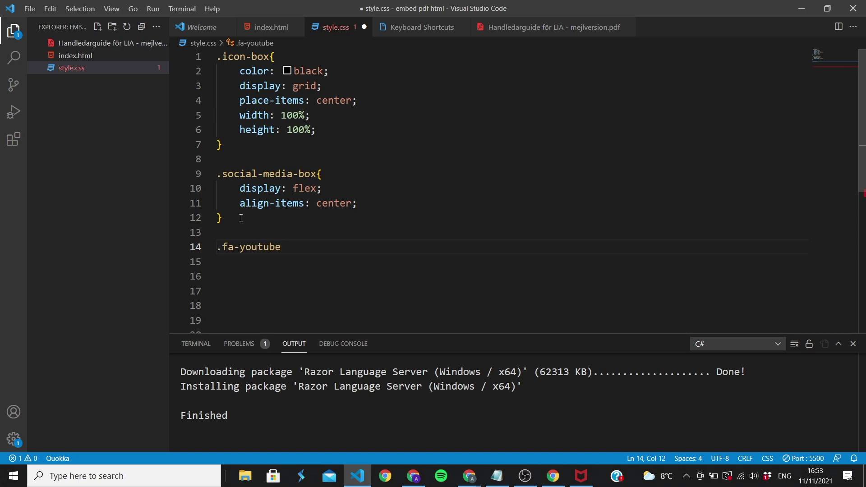
type("{")
key("Return")
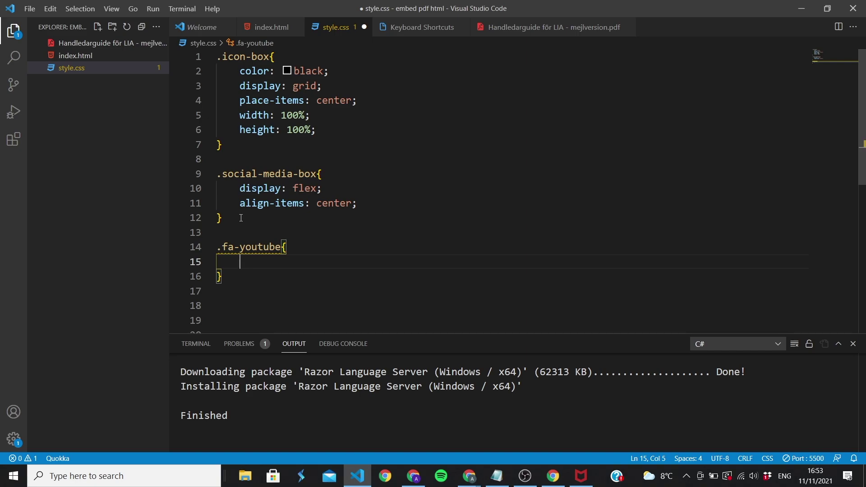
type("color")
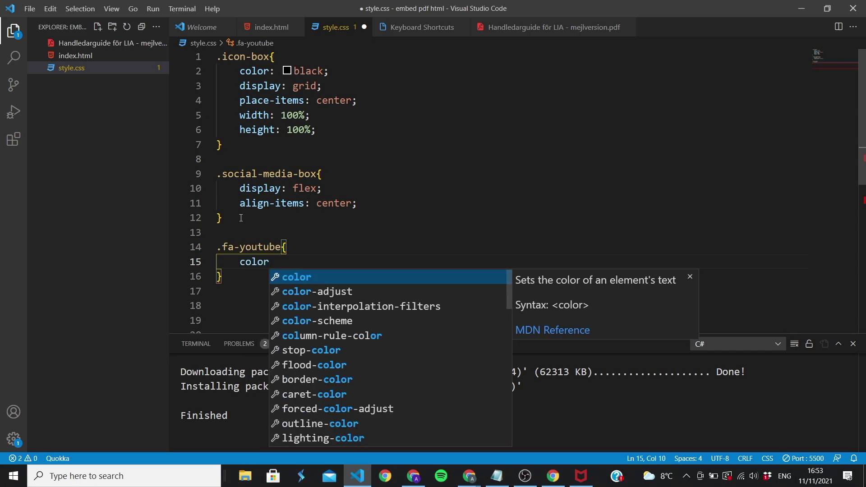
key("Return")
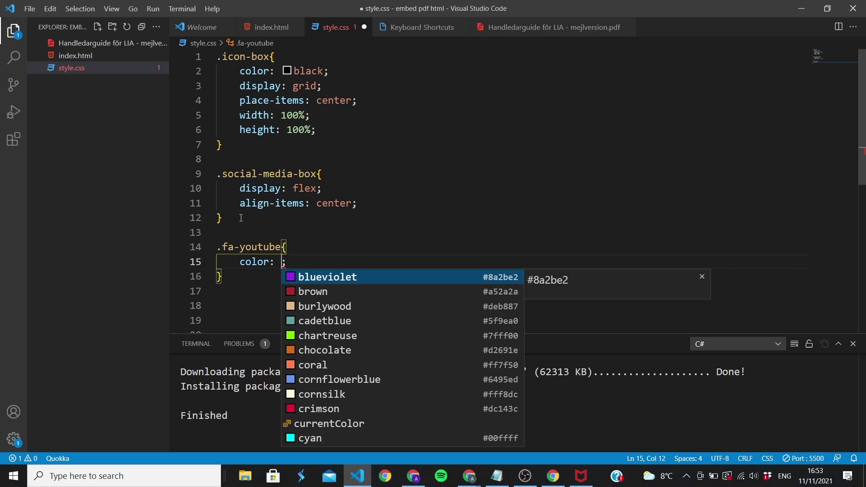
type("red")
key("Escape")
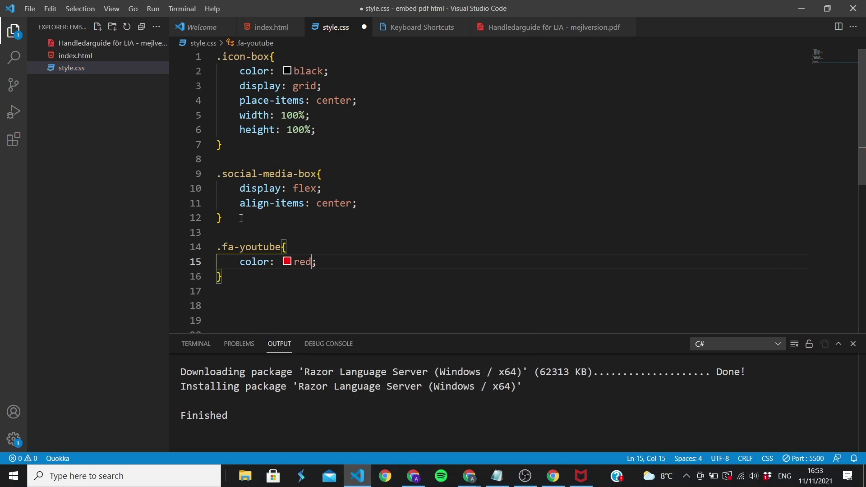
key("ctrl+s")
key("alt+Tab")
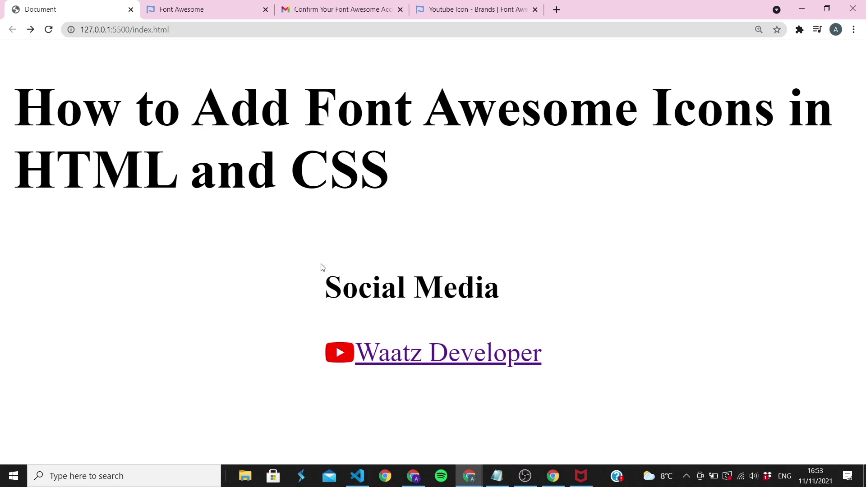
- Add font-size: 30px to the .fa-youtube rule, save style.css, and view the larger icon in Chrome
key("alt+Tab")
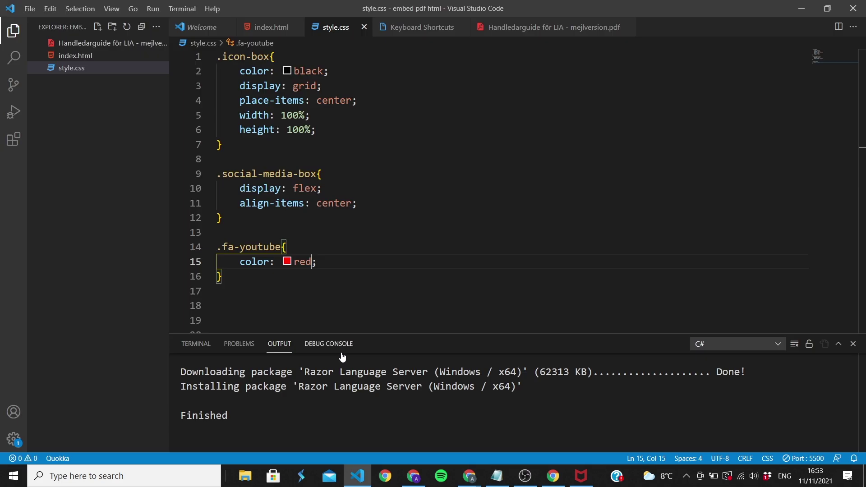
key("Return")
type("font")
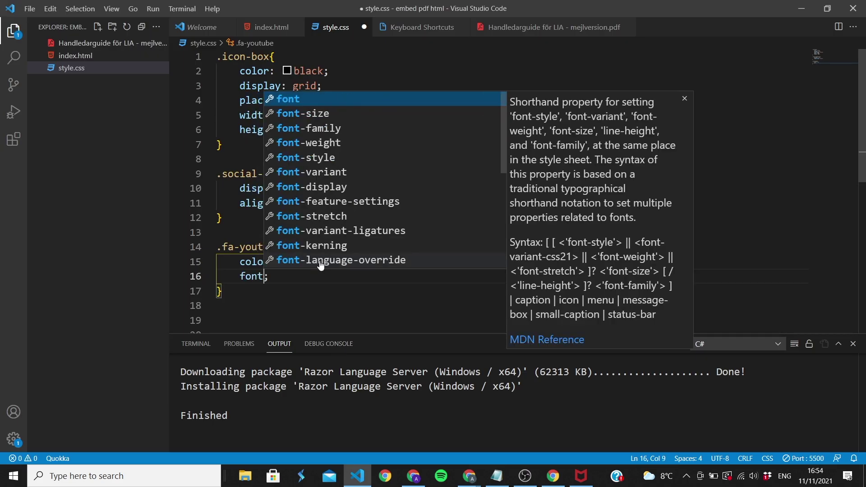
type("-s")
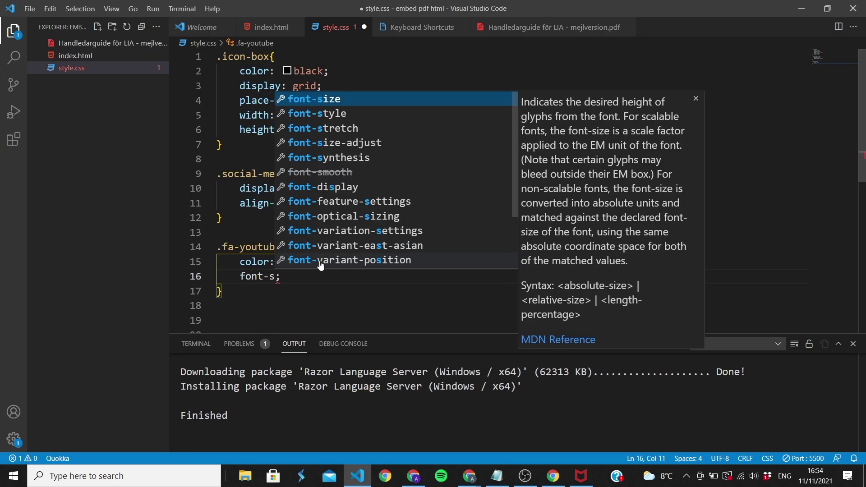
key("Tab")
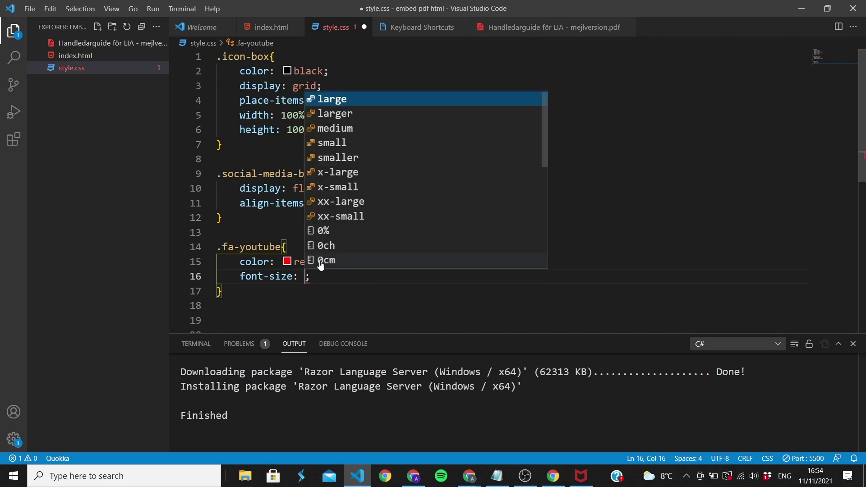
type("30")
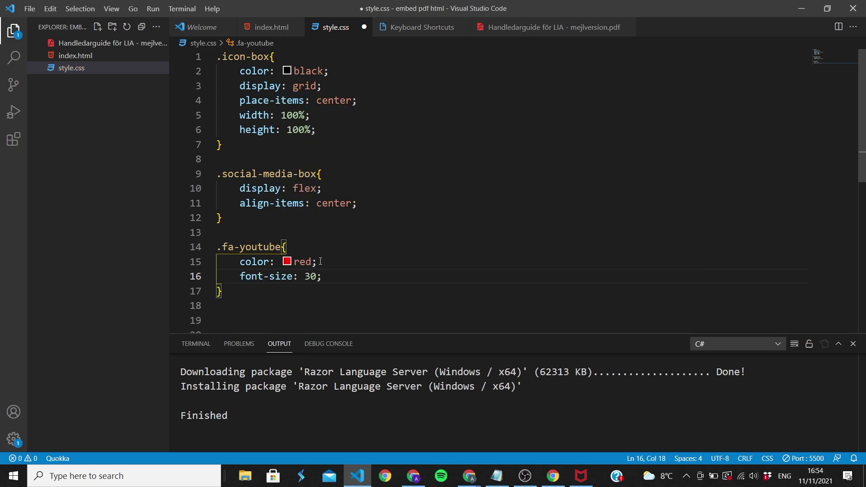
type("px")
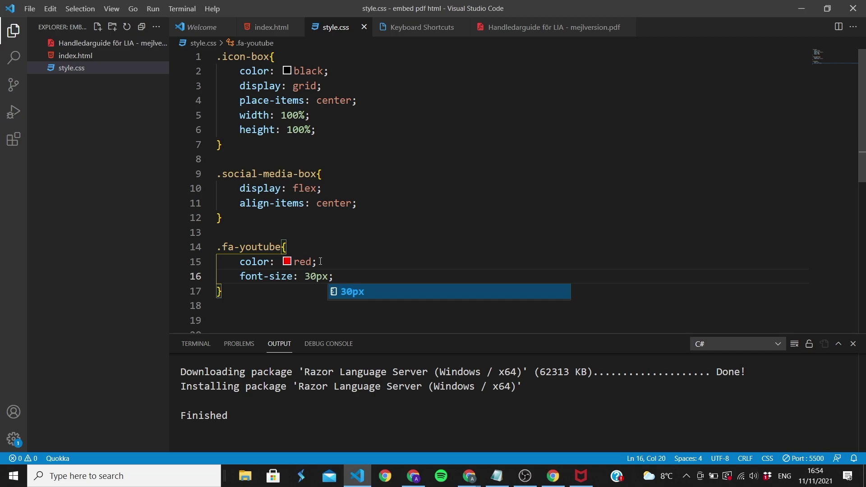
key("ctrl+s")
key("alt+Tab")
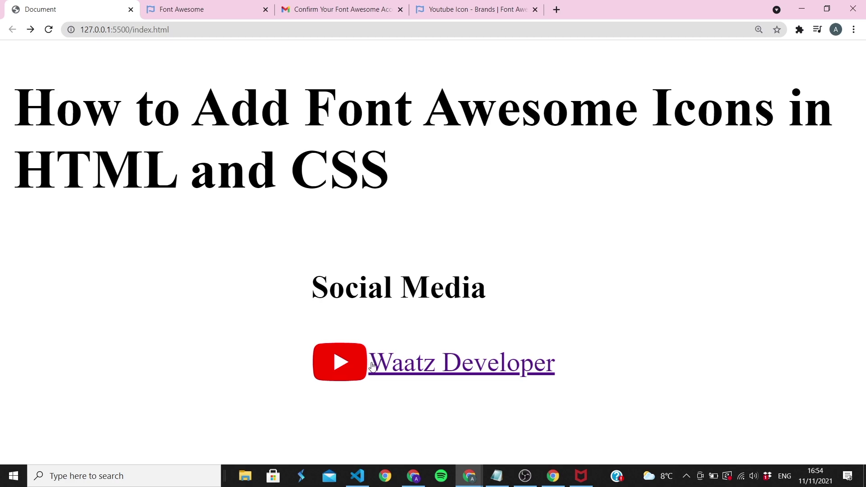
- Add padding: 5px after the font-size line in the .fa-youtube rule and save style.css
key("alt+Tab")
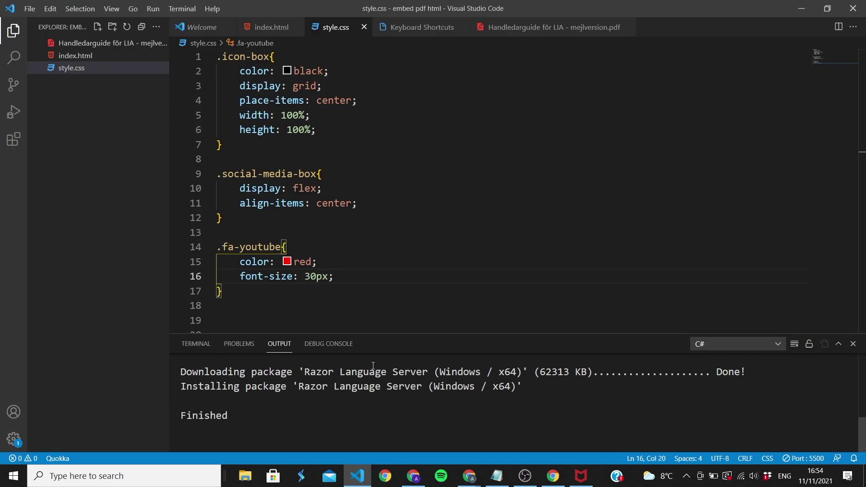
key("End")
key("Return")
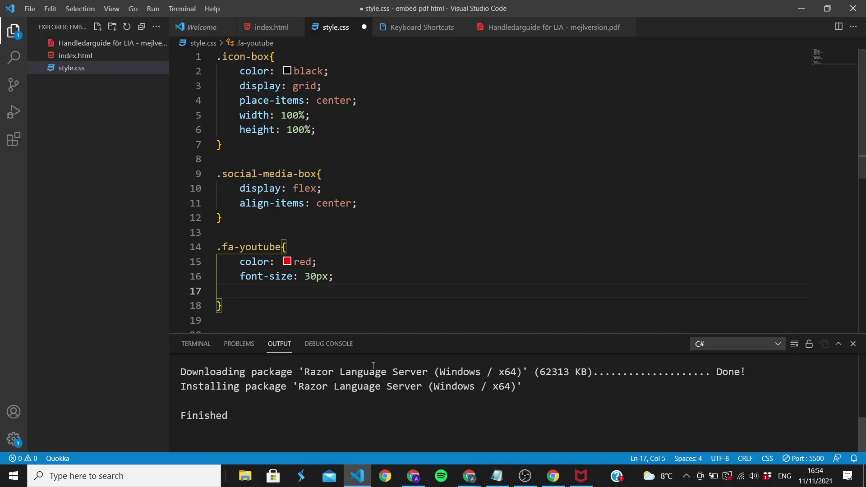
type("pad")
key("Down")
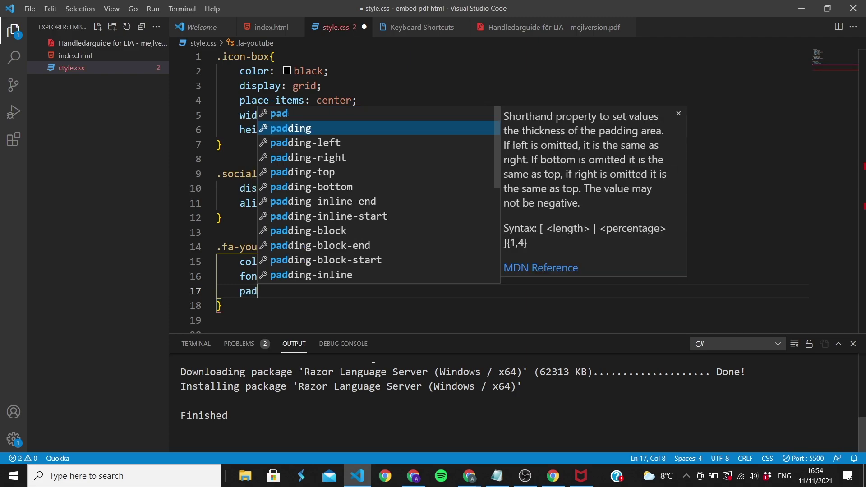
key("Return")
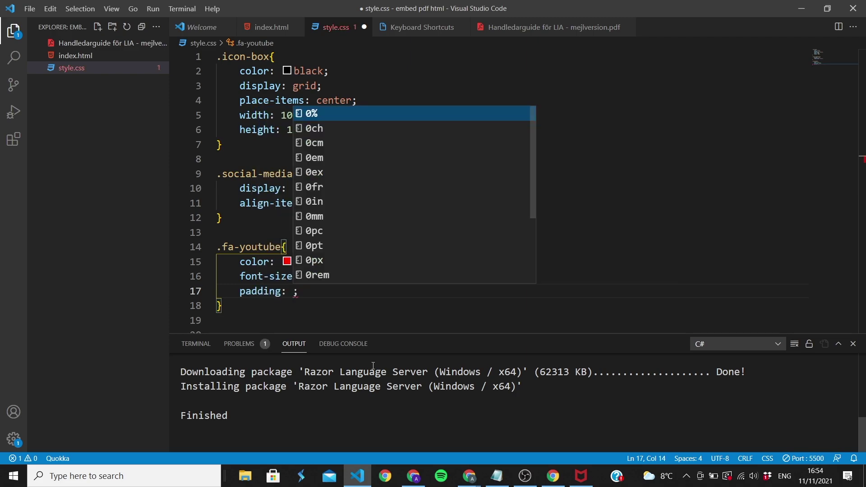
type("5px")
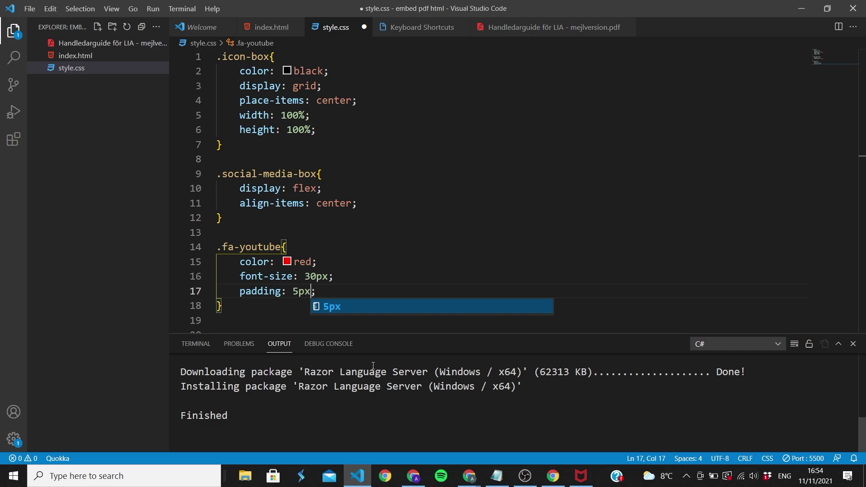
key("ctrl+s")
key("alt+Tab")
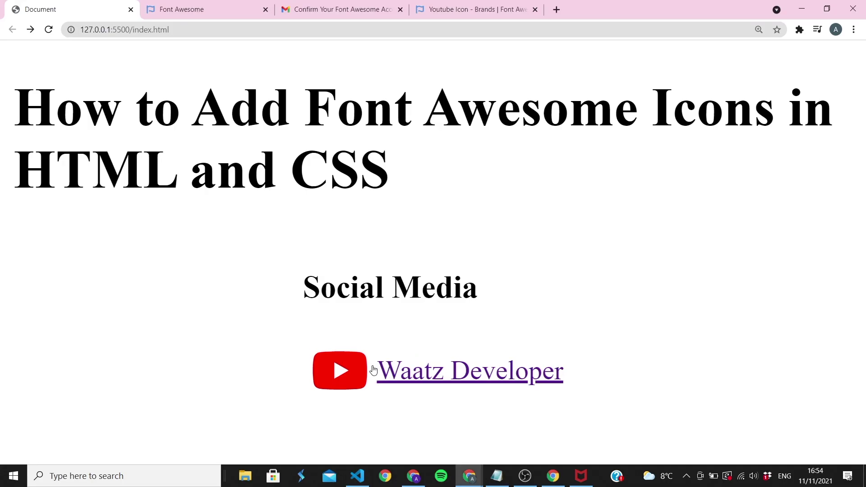